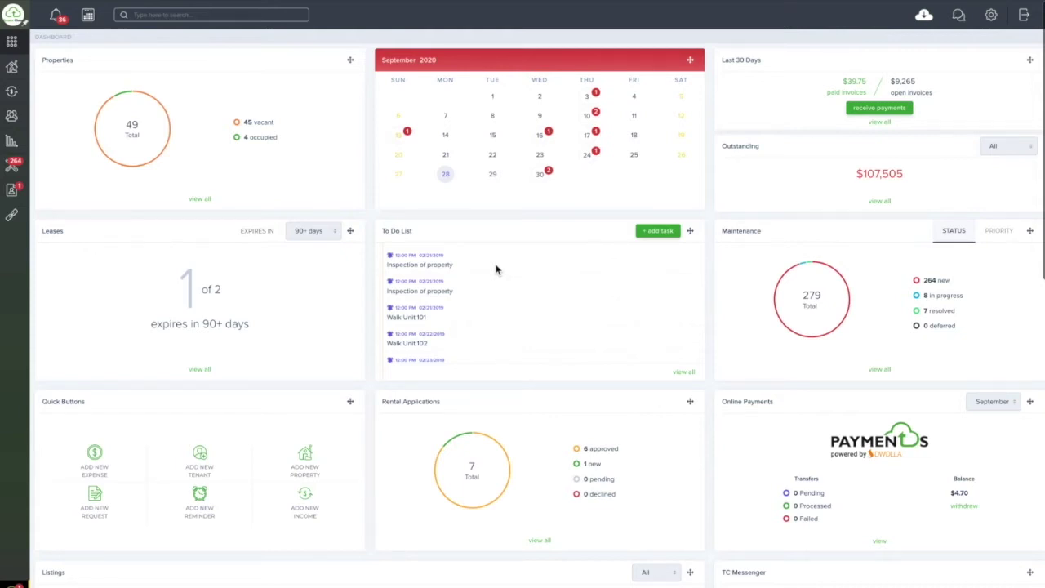
Go to Accounting Transactions and show the Money In income types
click(30, 93)
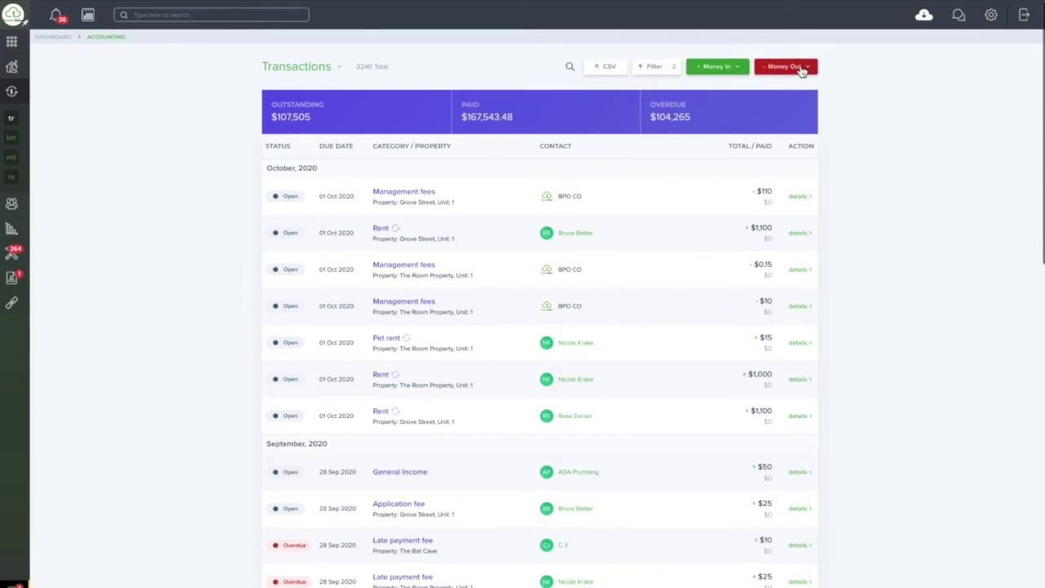
click(712, 68)
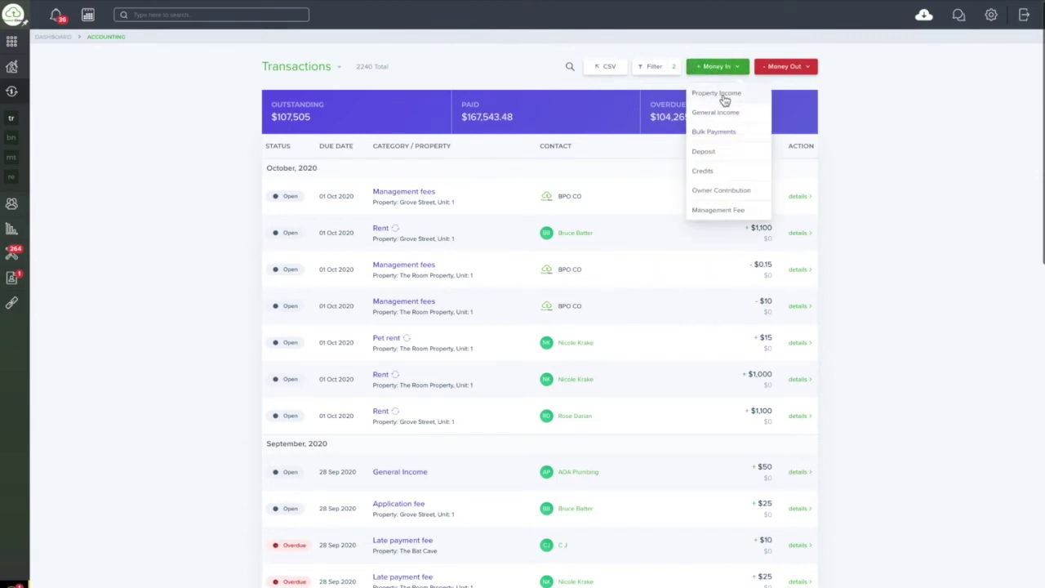
Start a Property Income with category Tenant charges & fees, amount 25.00, marked as paid
click(722, 95)
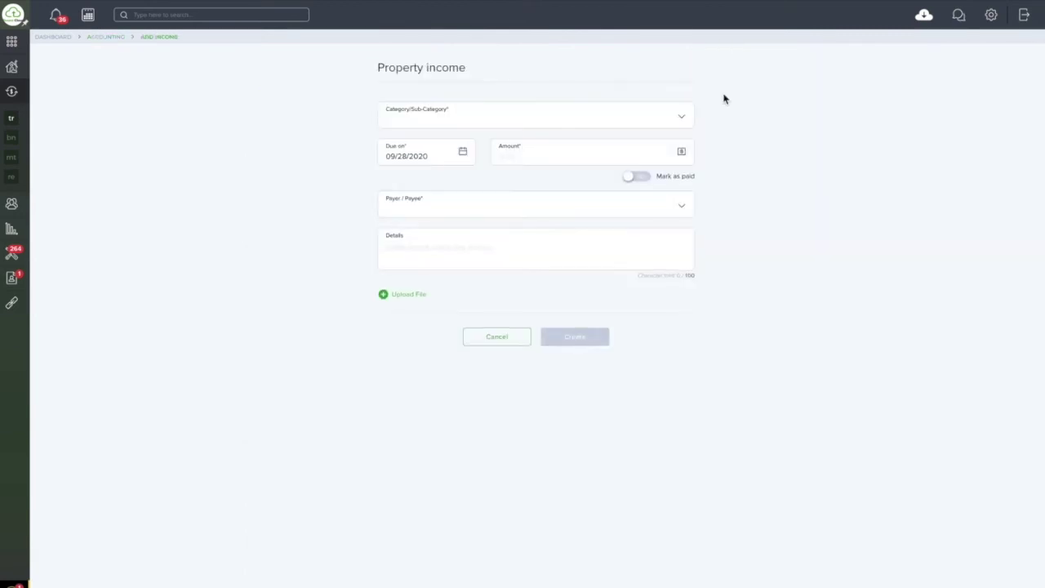
click(529, 120)
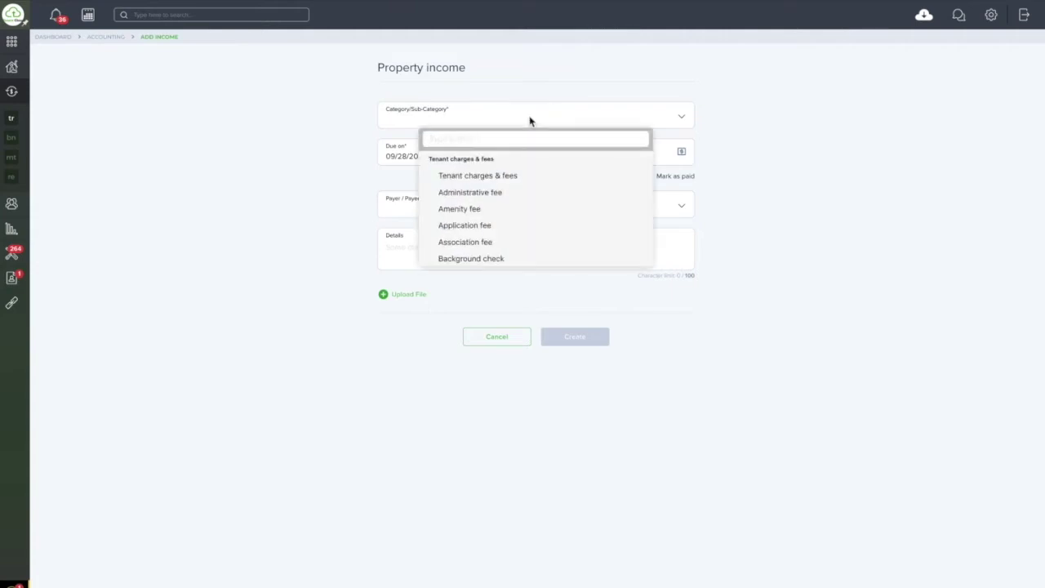
click(539, 177)
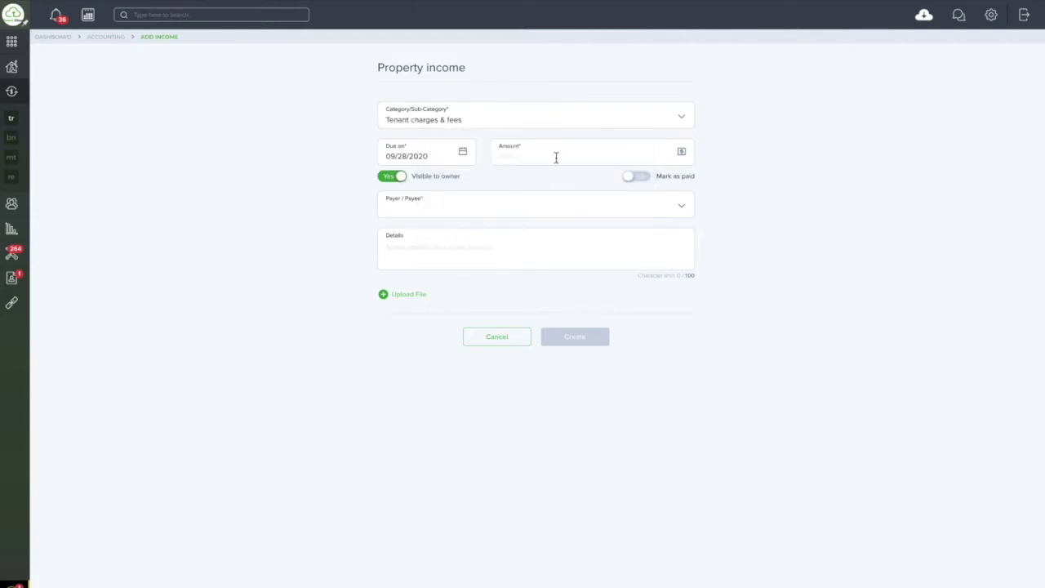
click(556, 157)
text(25.00)
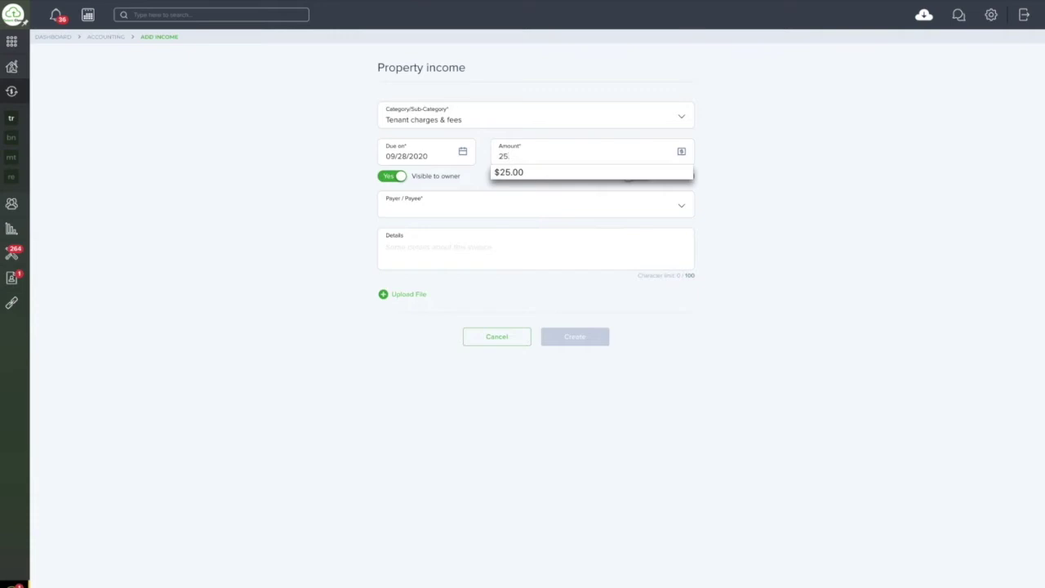
click(541, 208)
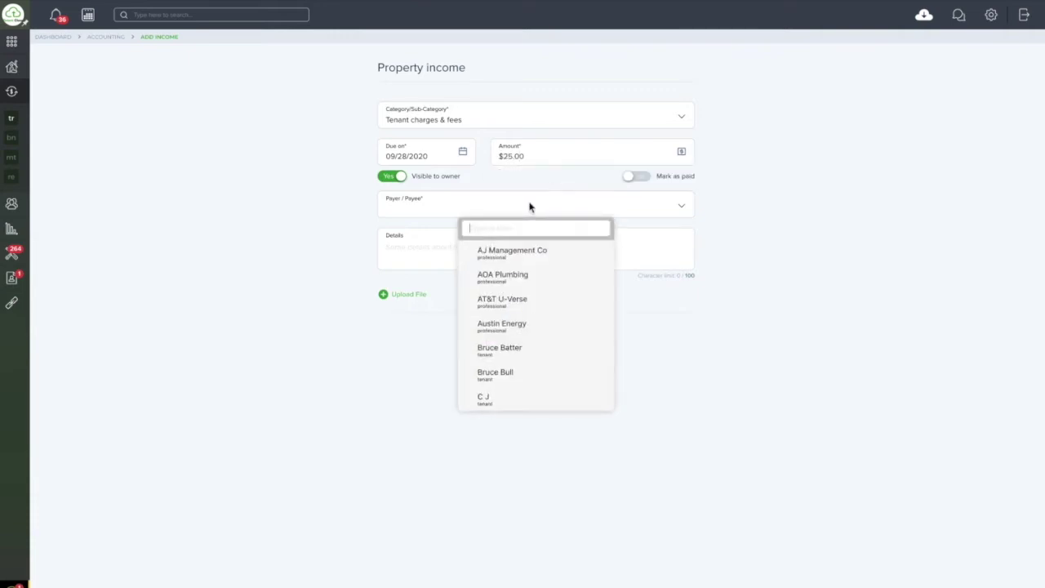
click(462, 180)
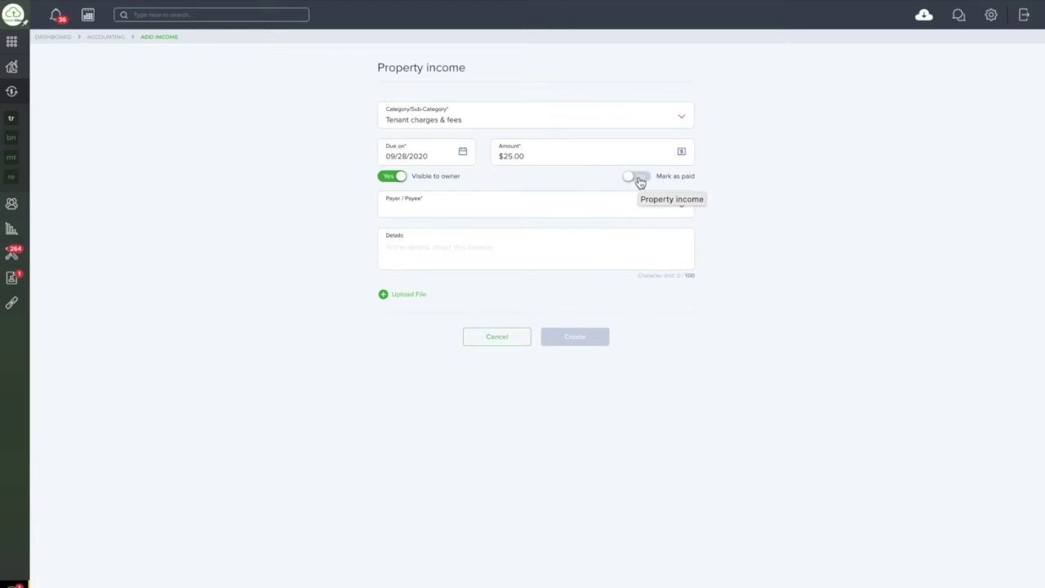
click(639, 178)
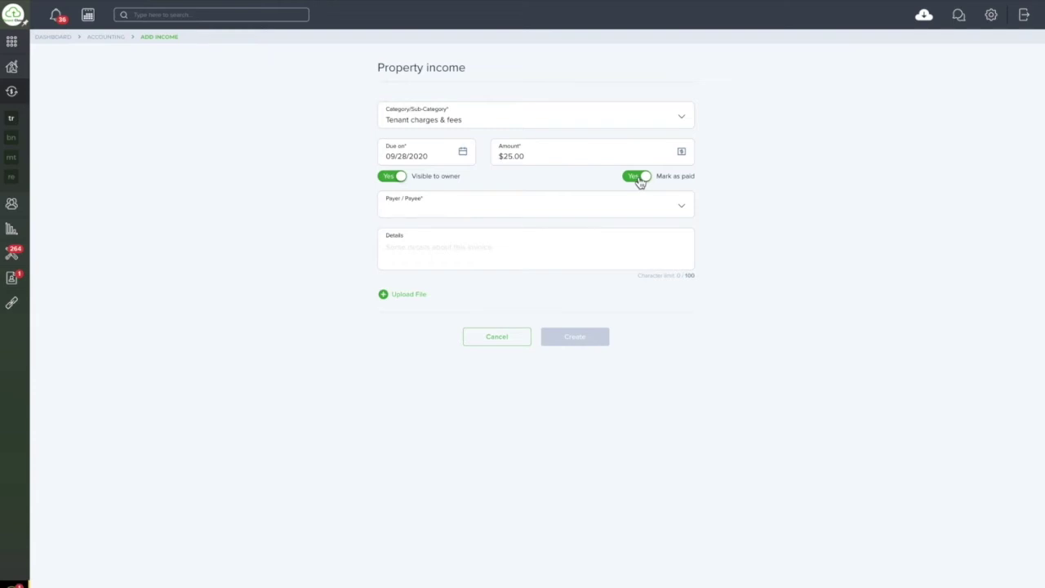
click(542, 212)
scroll(541, 298, down, 1)
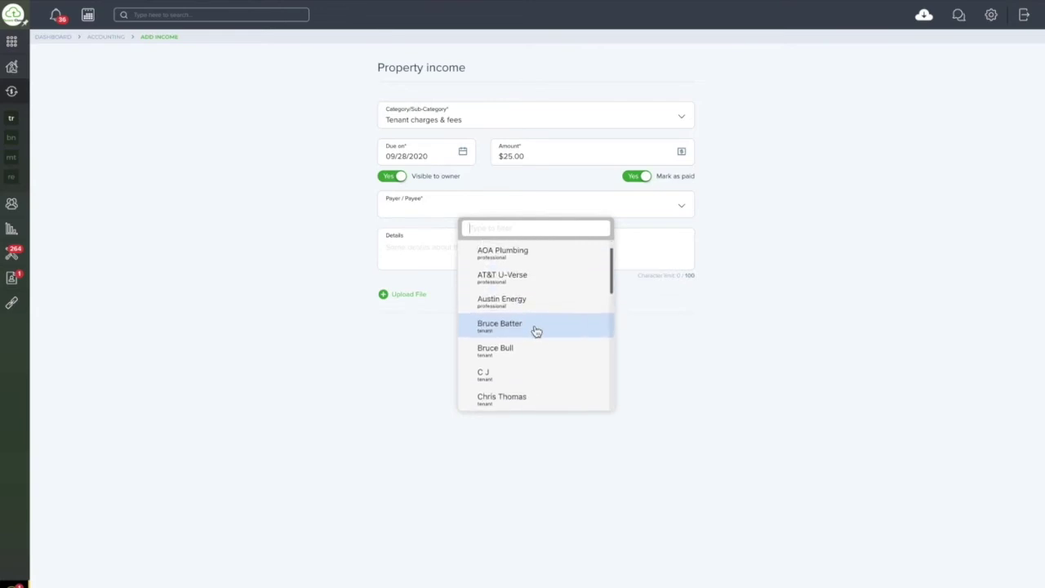
click(536, 330)
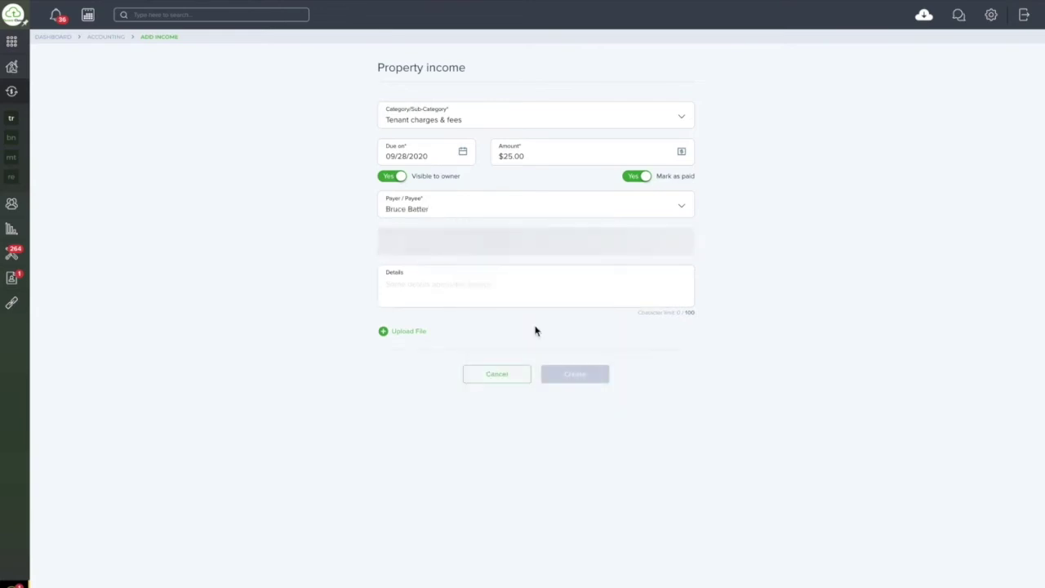
click(523, 283)
text(paid a)
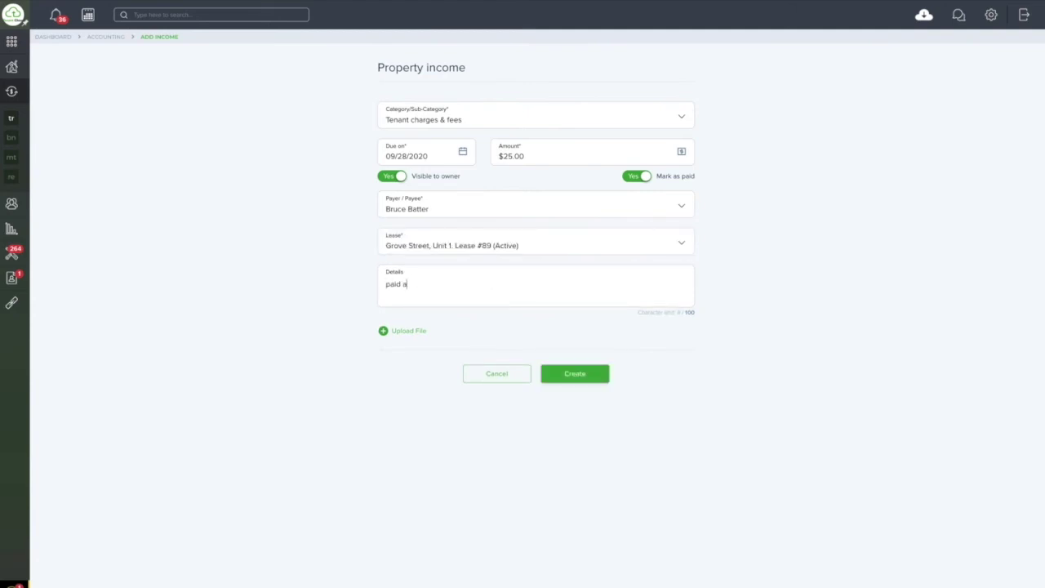
text(lready in cash.)
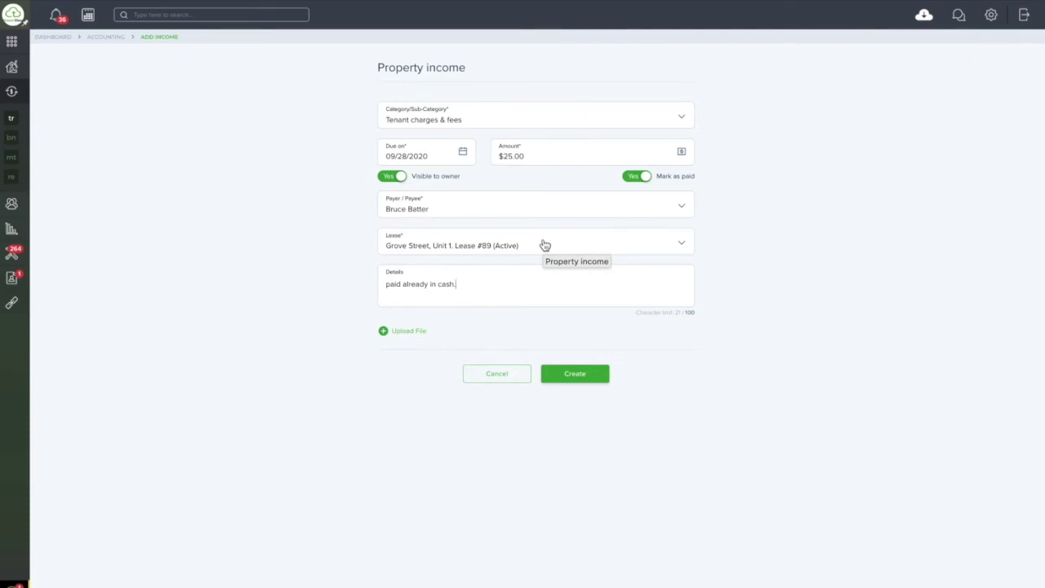
Create the income and record the payment as Cash with details 'paid already'
click(575, 374)
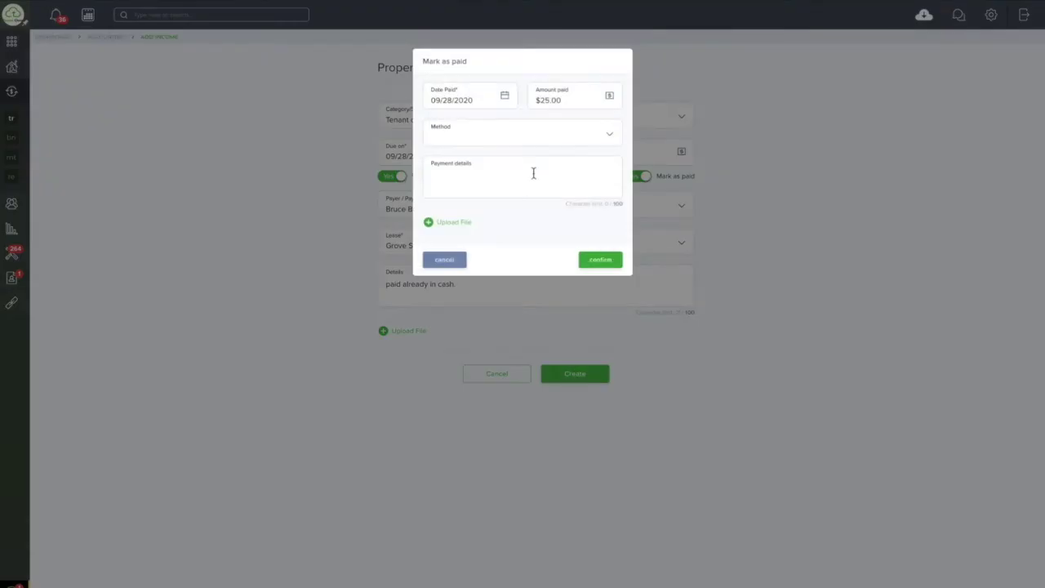
click(525, 137)
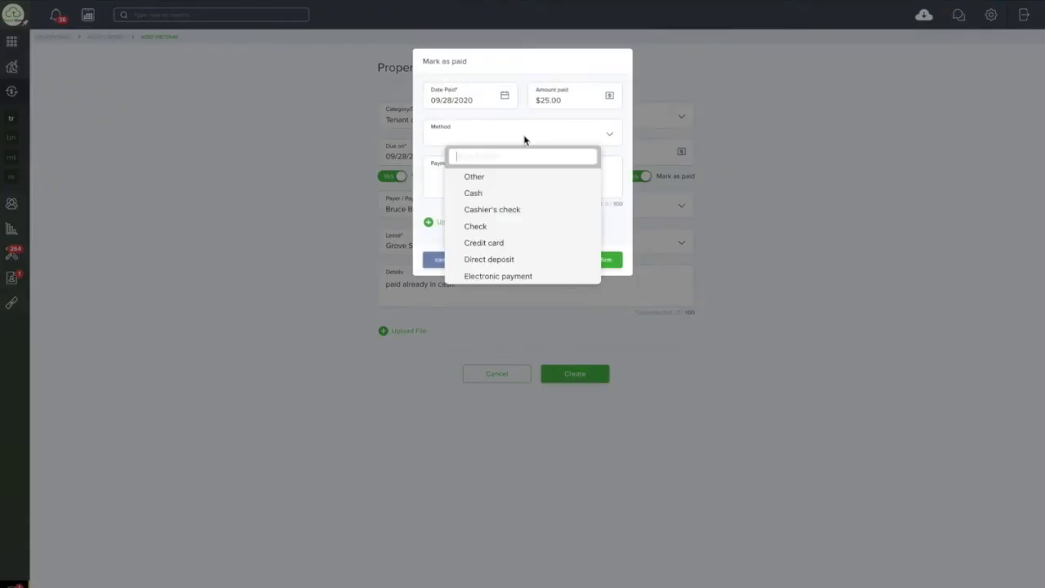
click(522, 188)
click(522, 186)
text(paid already)
click(593, 259)
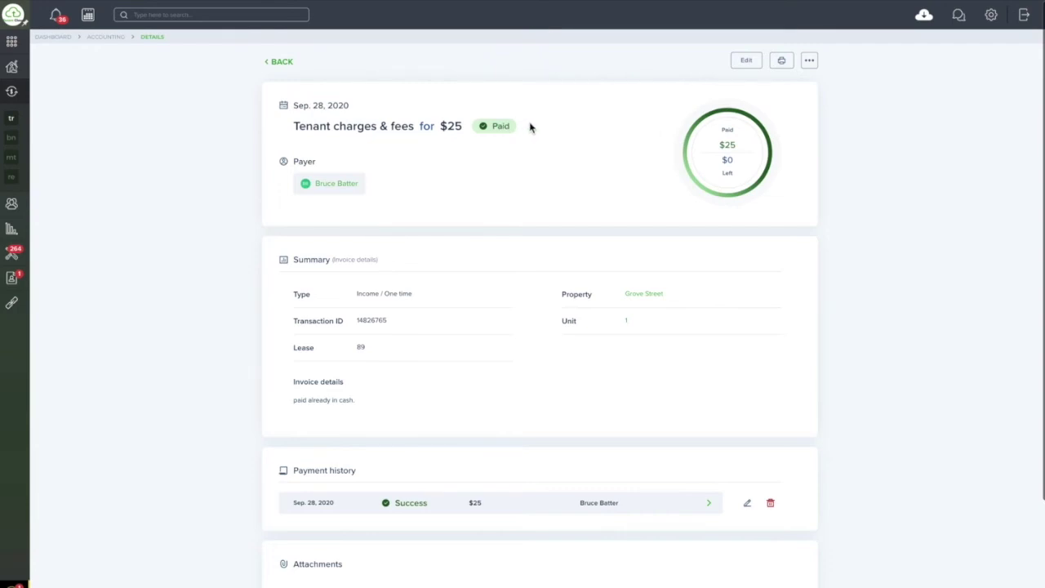
Return to Accounting Transactions and start a new General Income from Money In
scroll(530, 128, down, 3)
scroll(530, 128, up, 3)
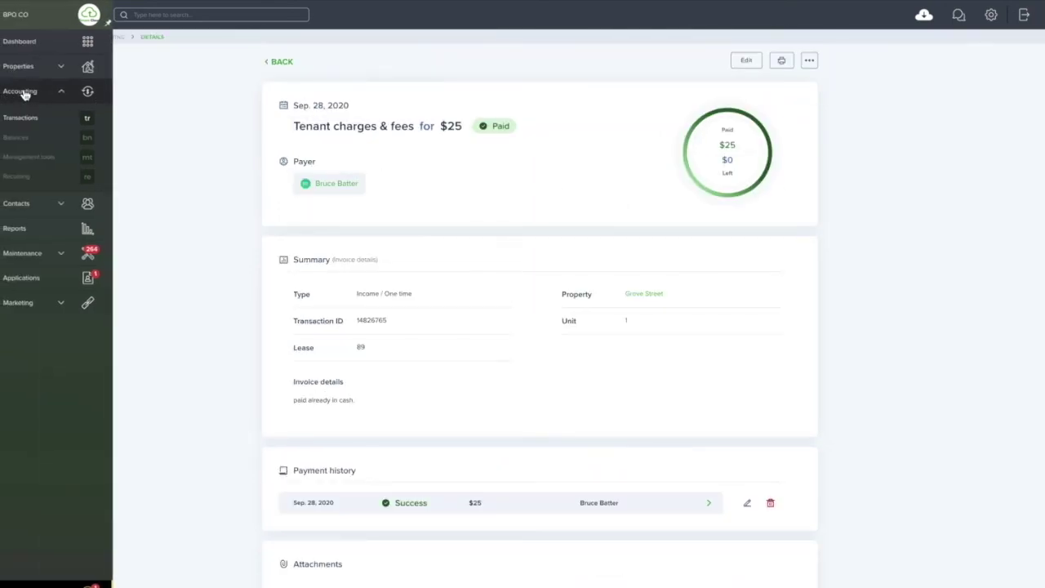
click(28, 92)
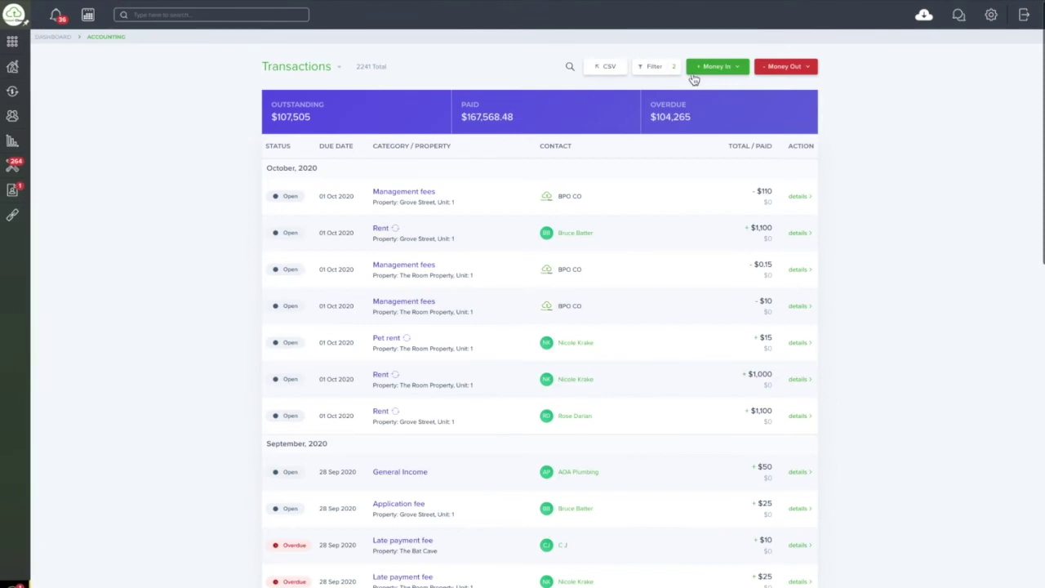
click(723, 70)
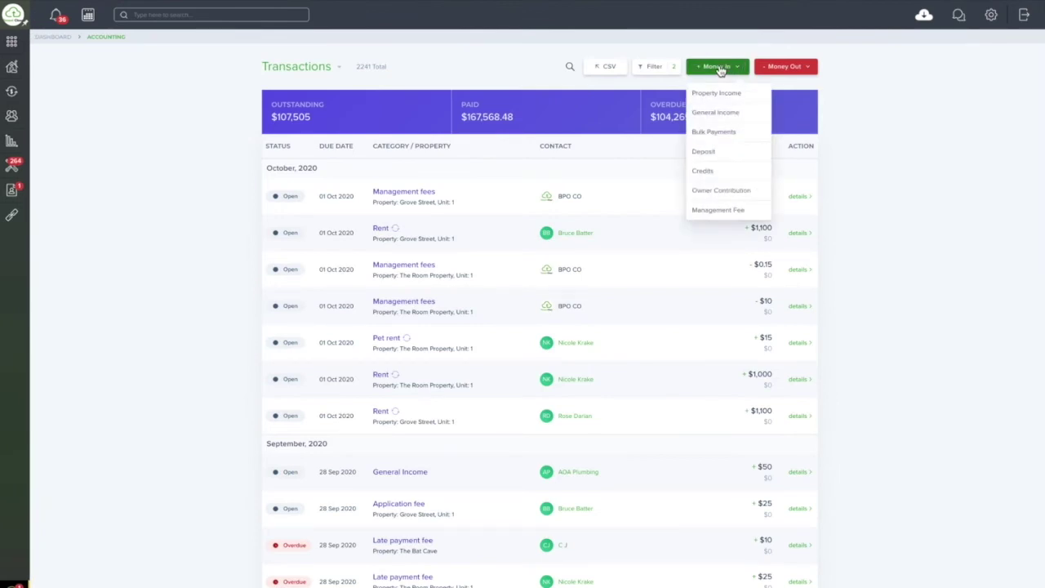
click(722, 115)
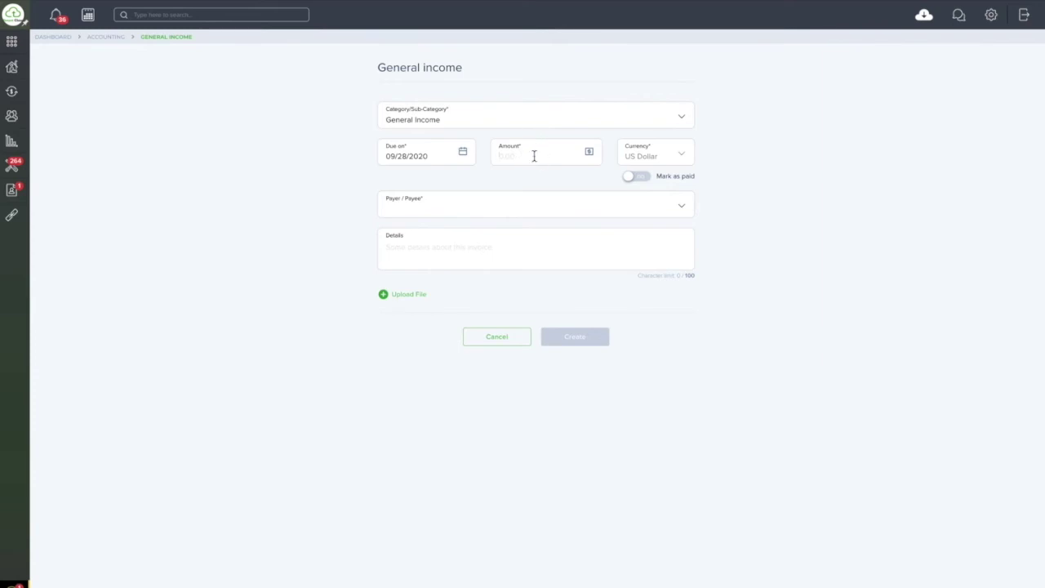
Fill in amount 50.00, payer AOA Plumbing, and details 'general plumbing inspection'
click(535, 156)
text(50.00)
key(Tab)
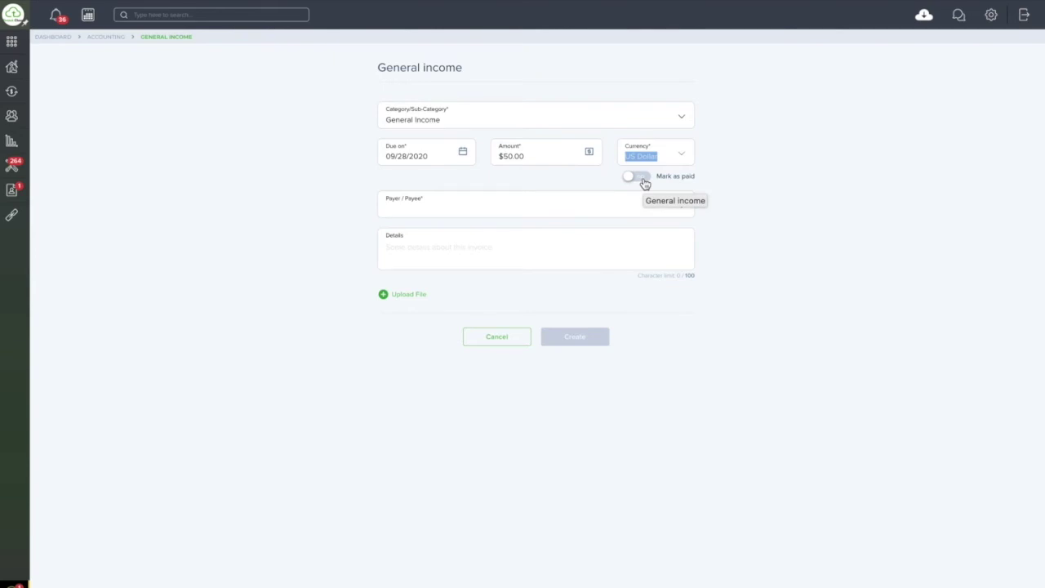
click(531, 208)
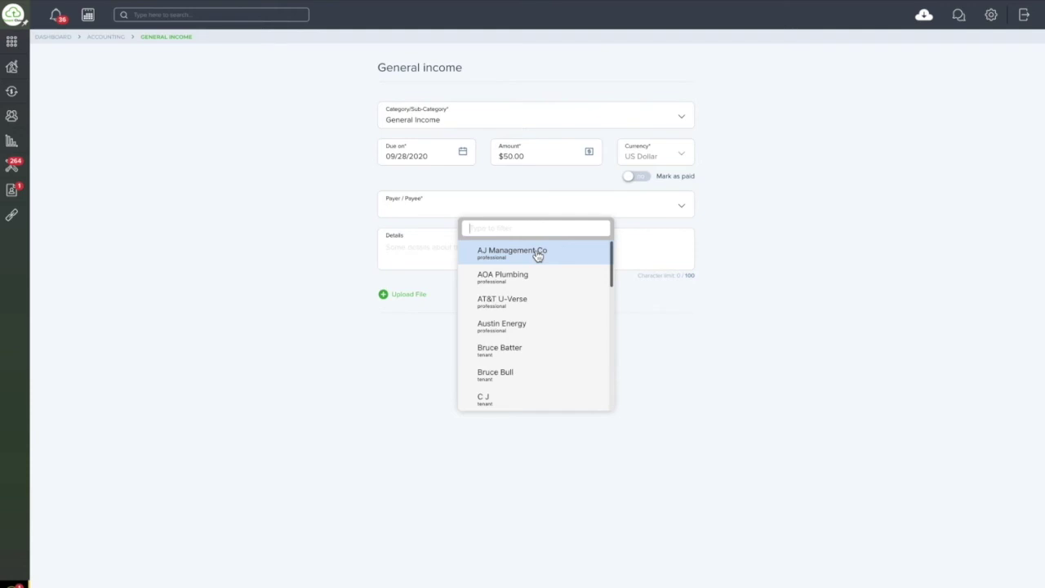
click(541, 280)
key(Tab)
text(general plumbing inspection)
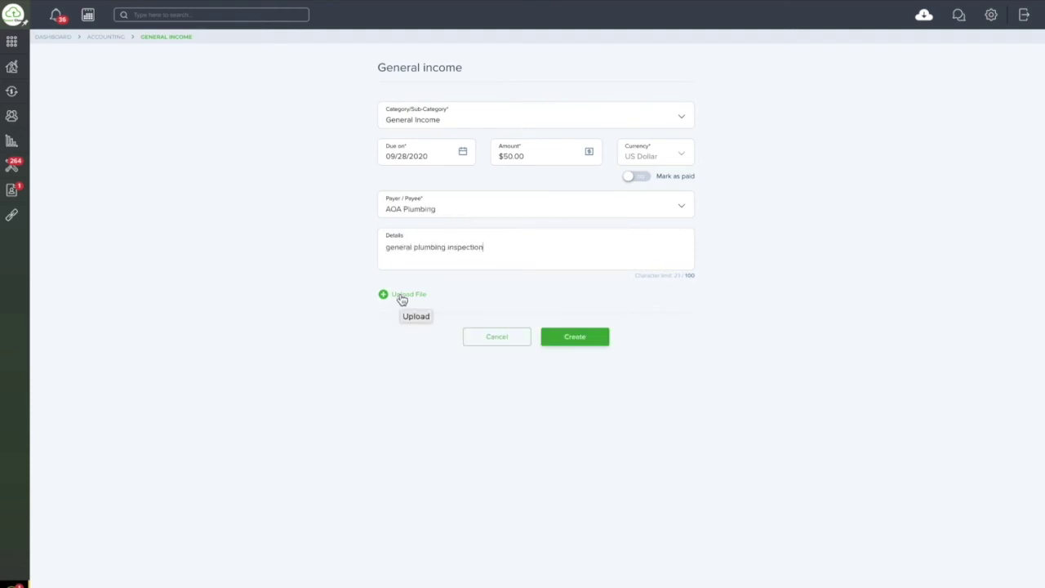
click(576, 340)
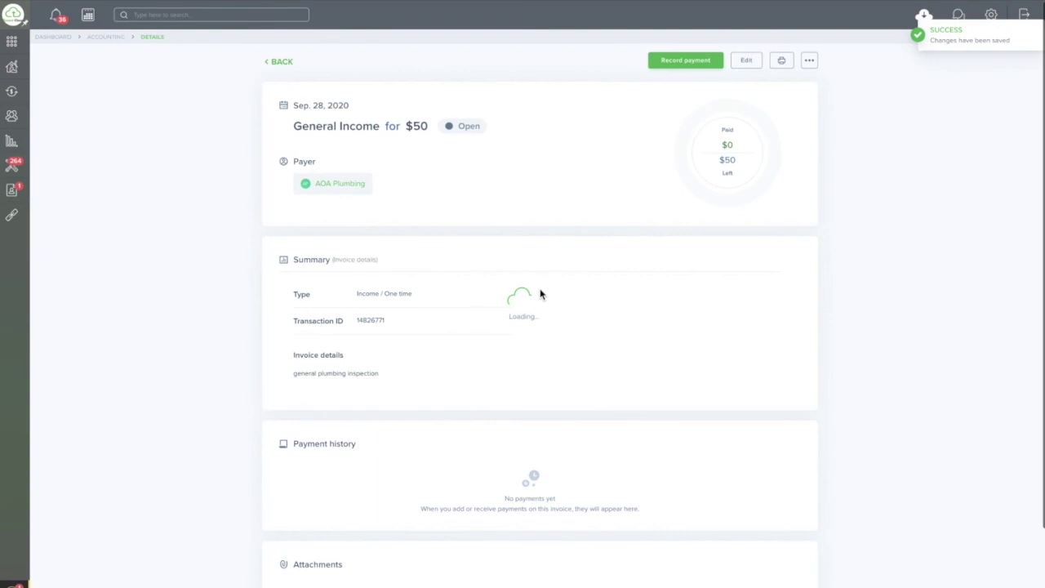